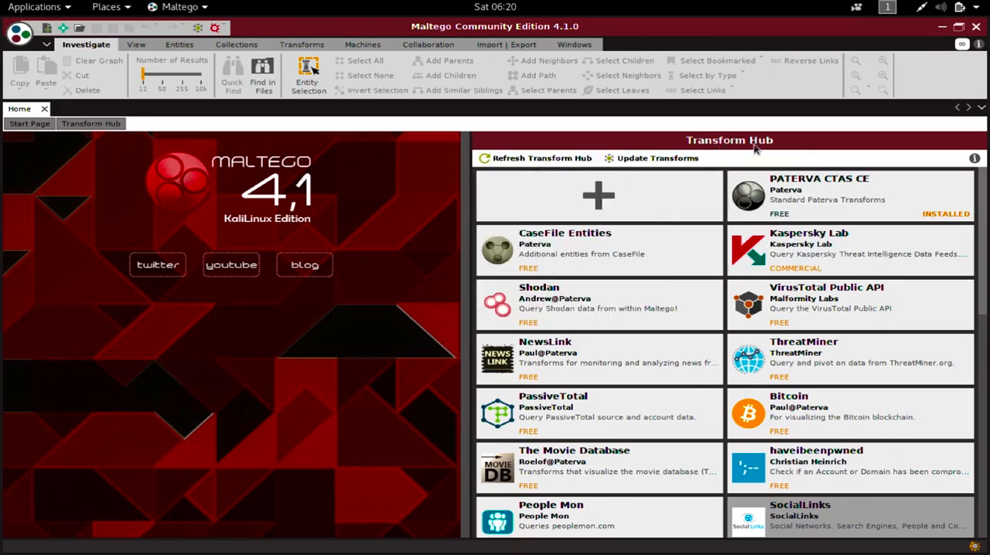
mouse_move(639, 267)
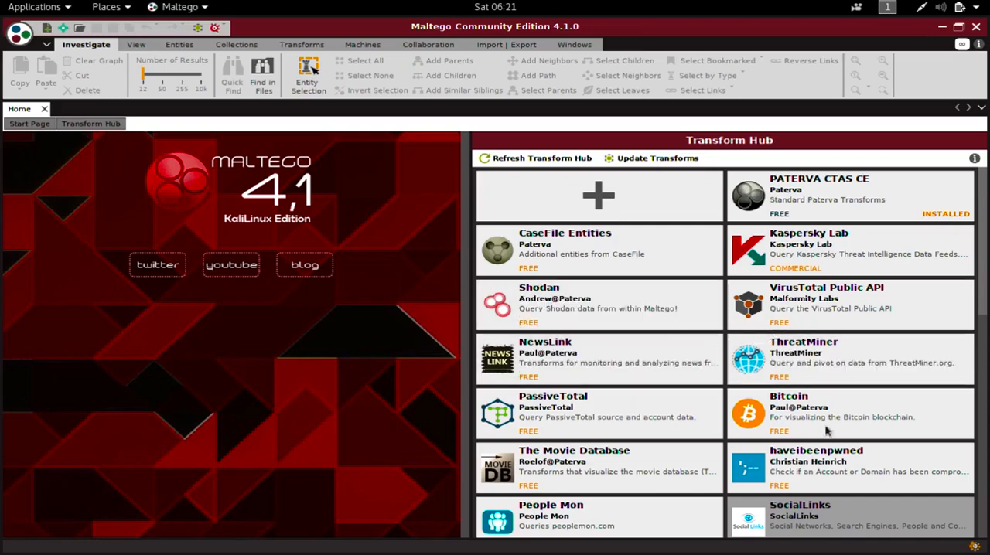
mouse_move(833, 429)
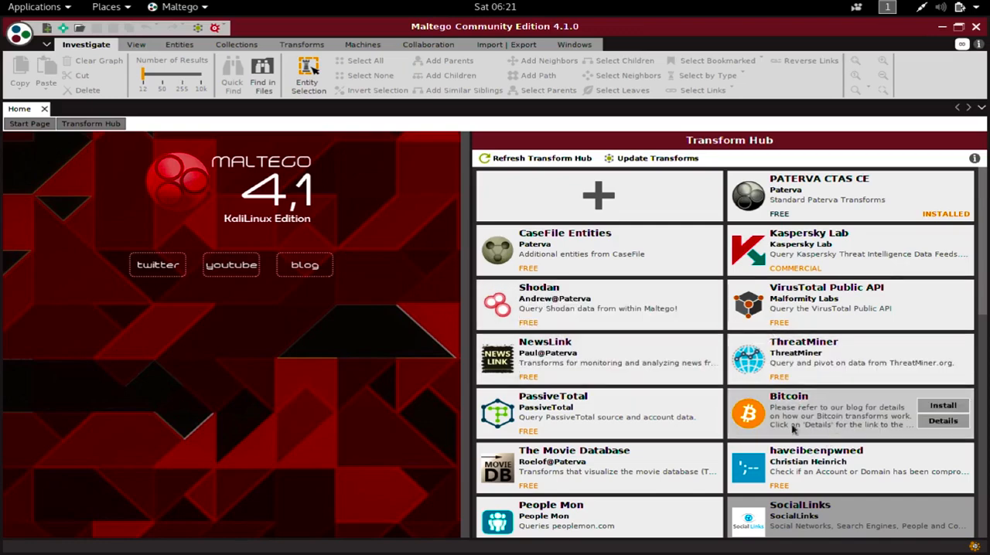
mouse_move(793, 430)
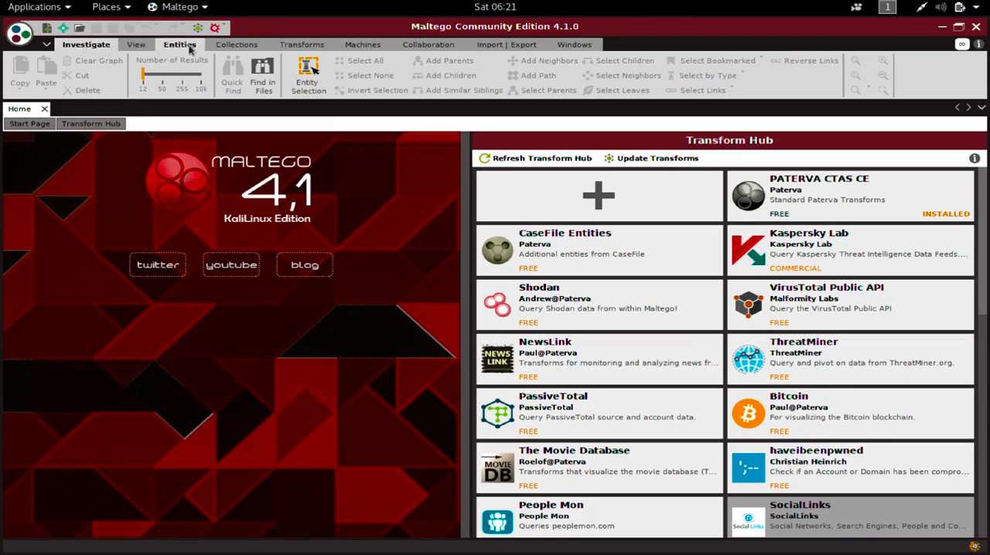
click(139, 46)
click(188, 47)
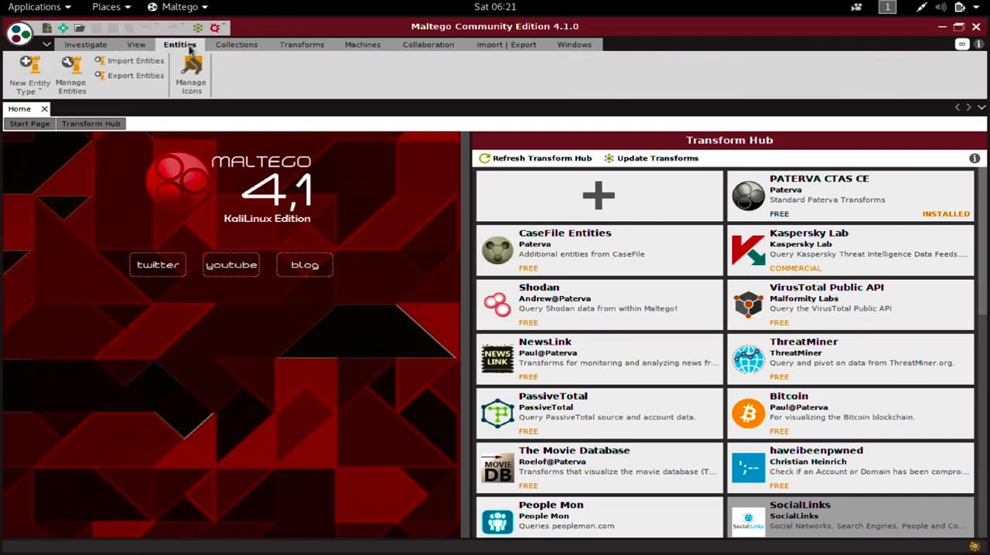
click(239, 47)
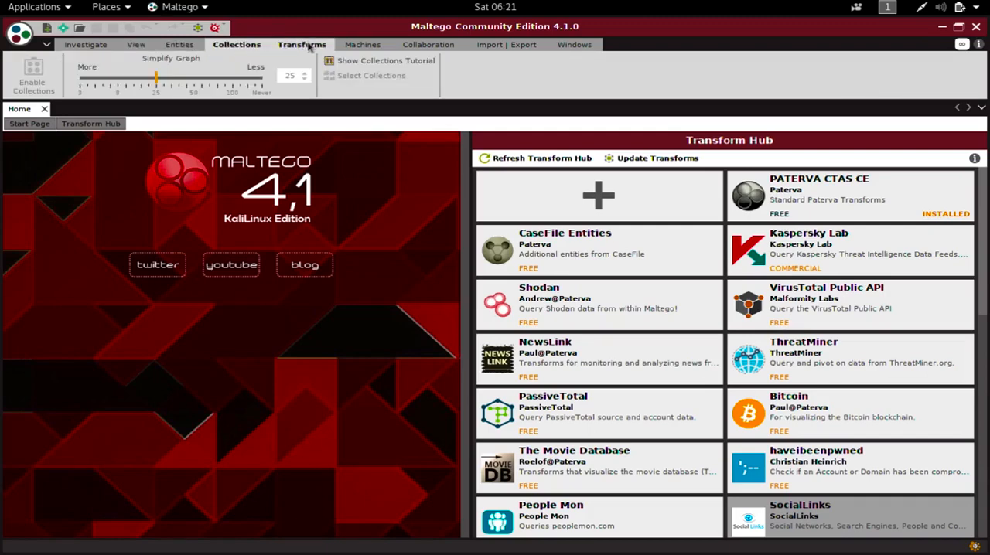
click(305, 45)
click(236, 45)
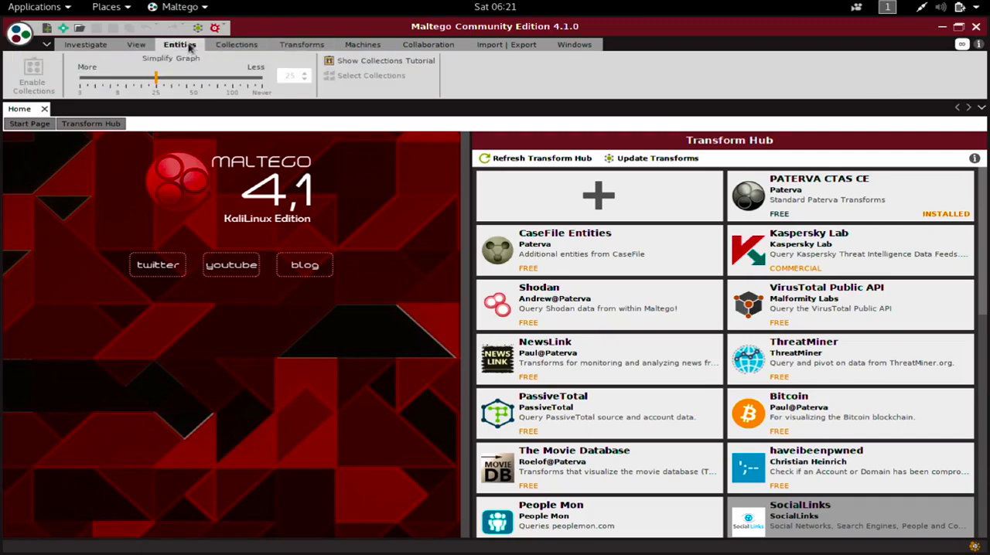
click(189, 48)
click(107, 50)
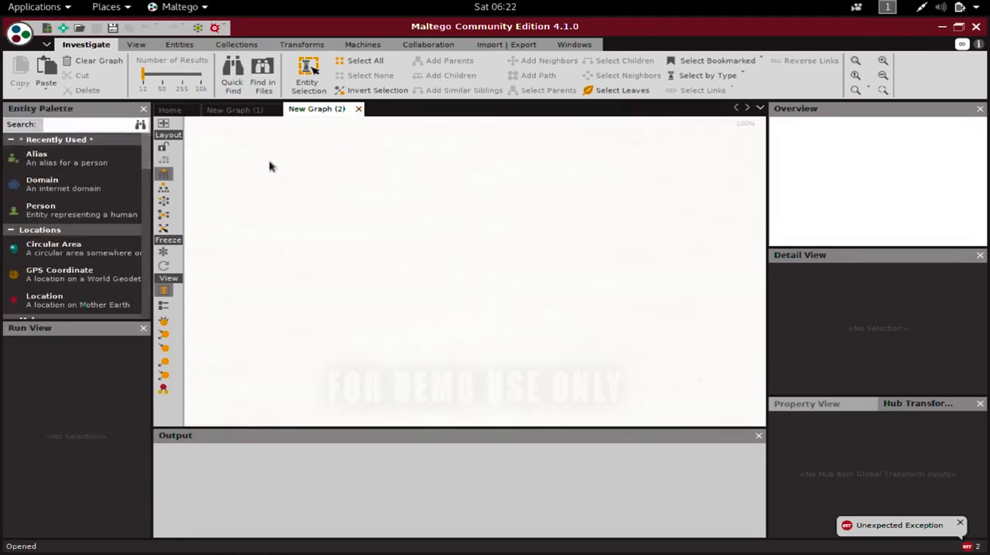
- Close New Graph (2) and add a Website entity from the Infrastructure group to the upper part of New Graph (1)
click(359, 111)
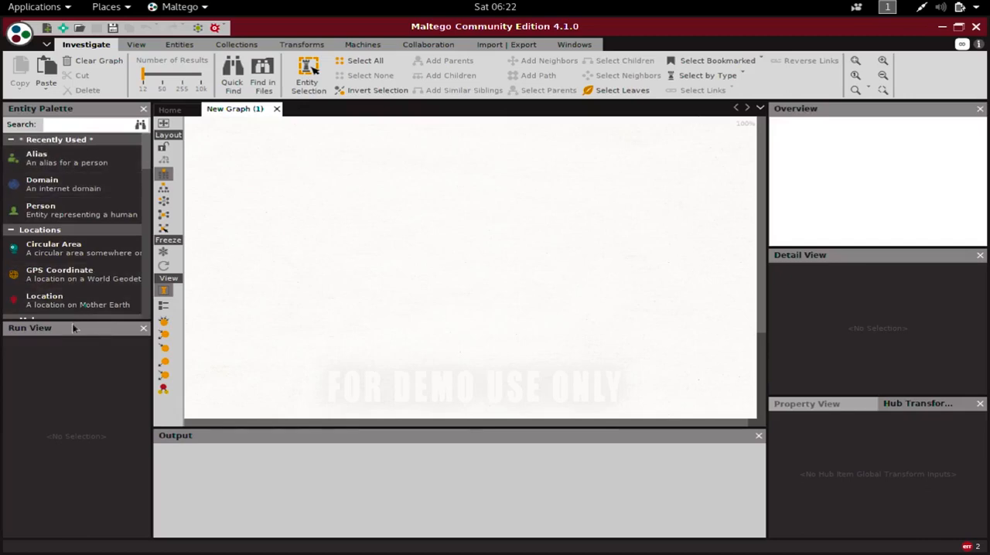
drag(74, 323, 78, 443)
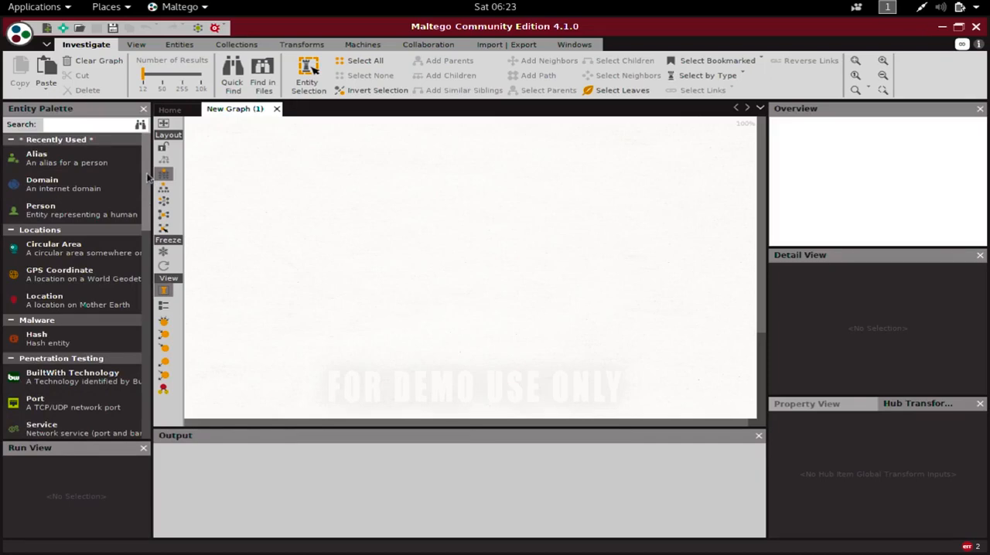
drag(147, 178, 140, 334)
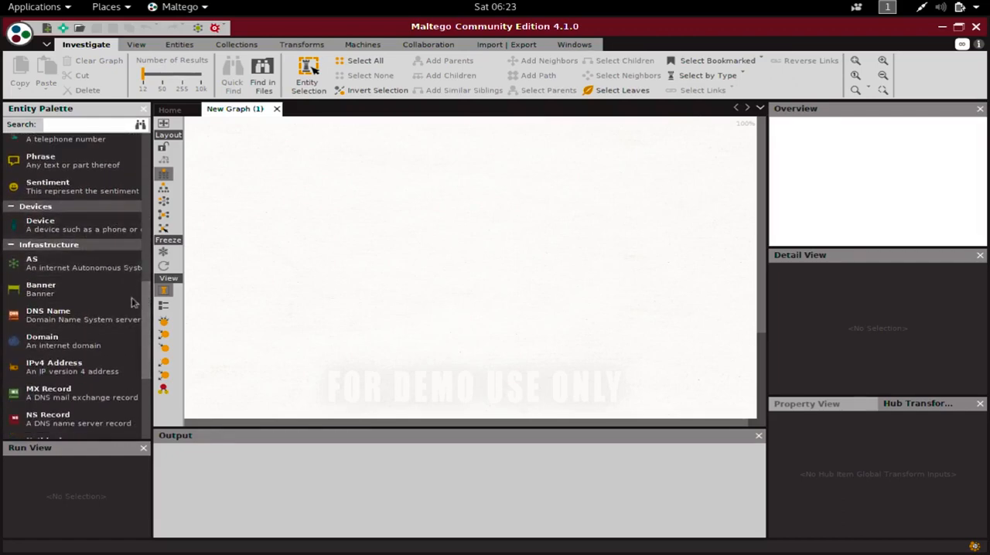
drag(147, 334, 144, 407)
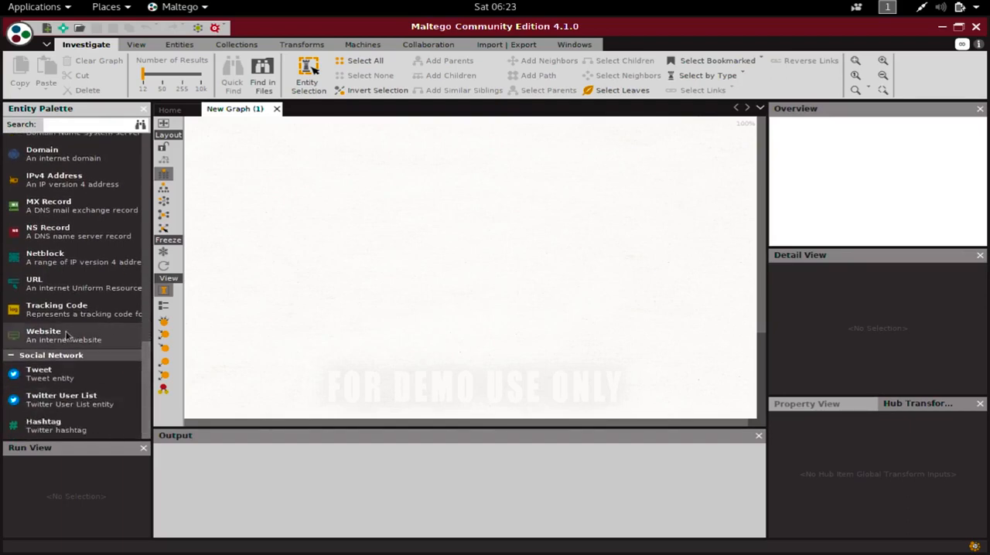
drag(67, 334, 285, 174)
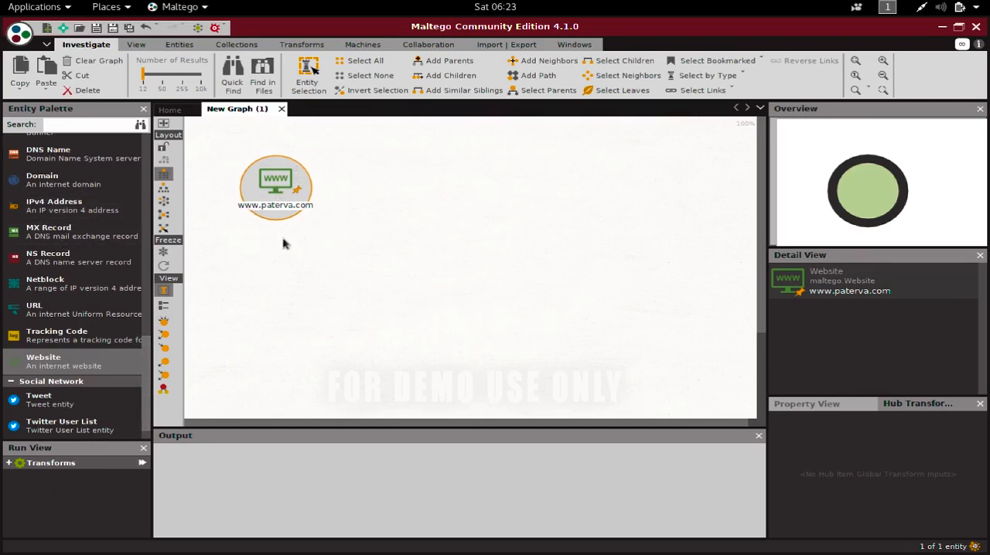
click(137, 45)
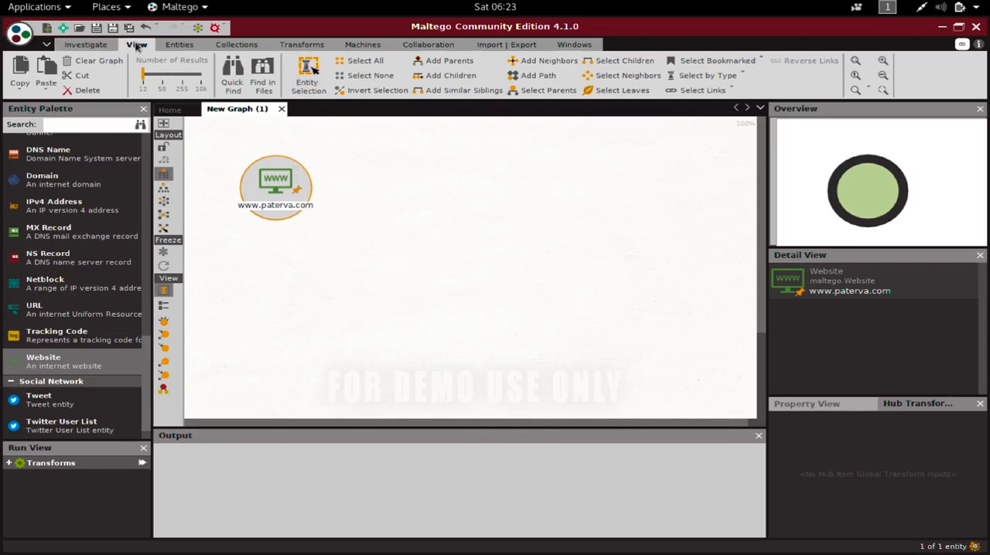
click(180, 44)
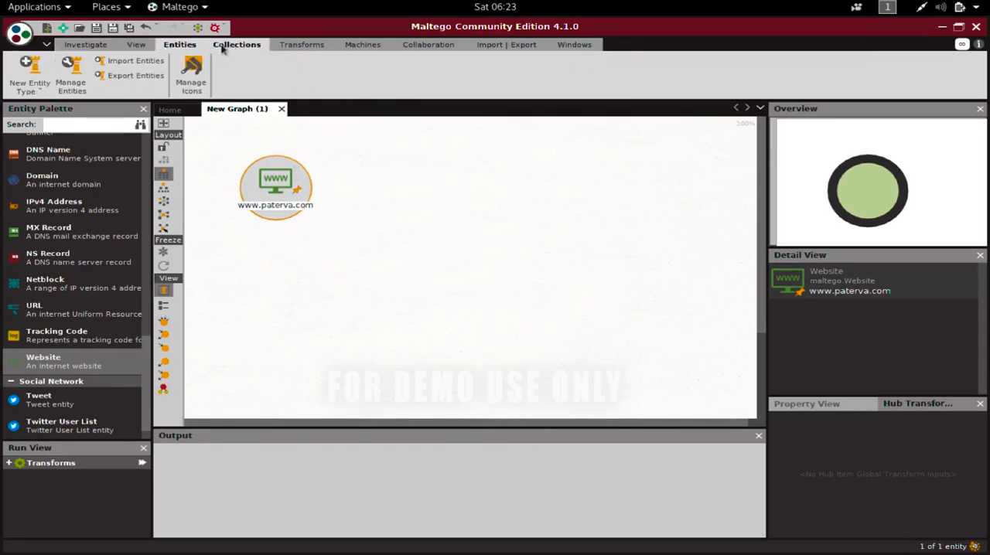
click(226, 45)
click(302, 45)
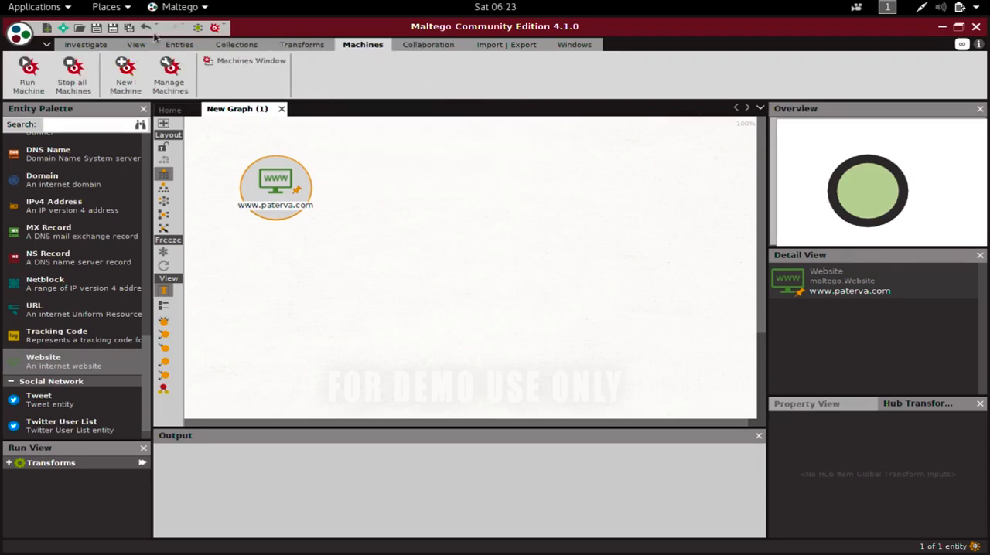
click(86, 46)
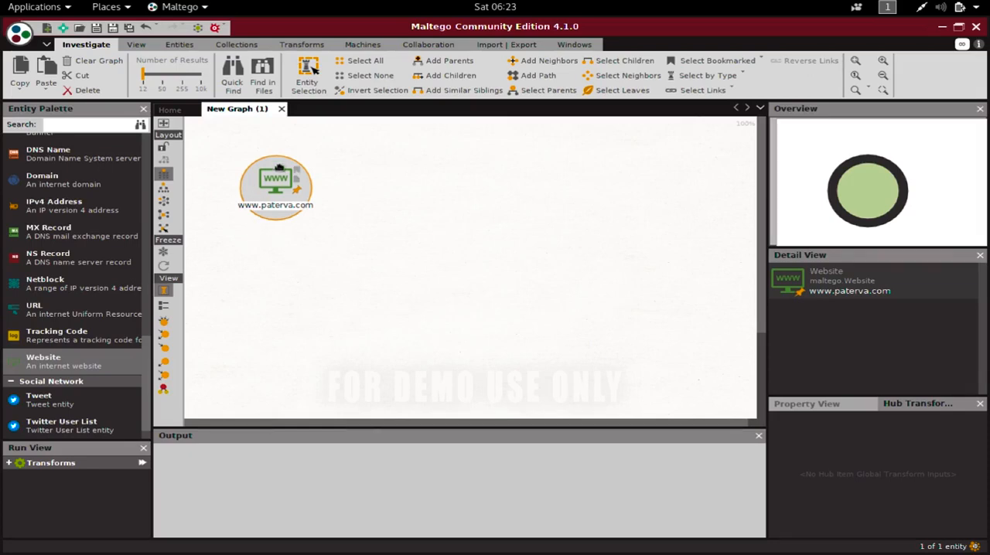
click(210, 206)
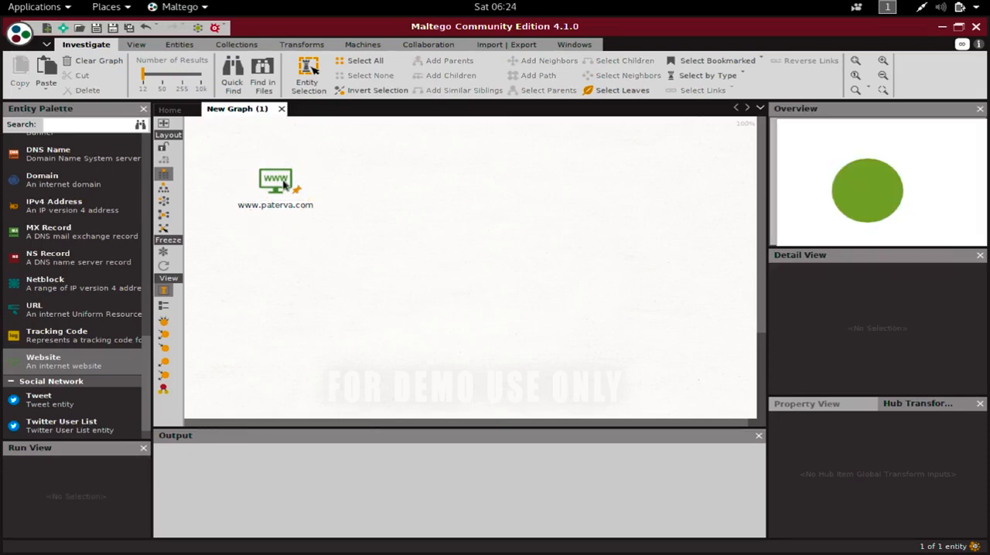
click(259, 183)
click(271, 183)
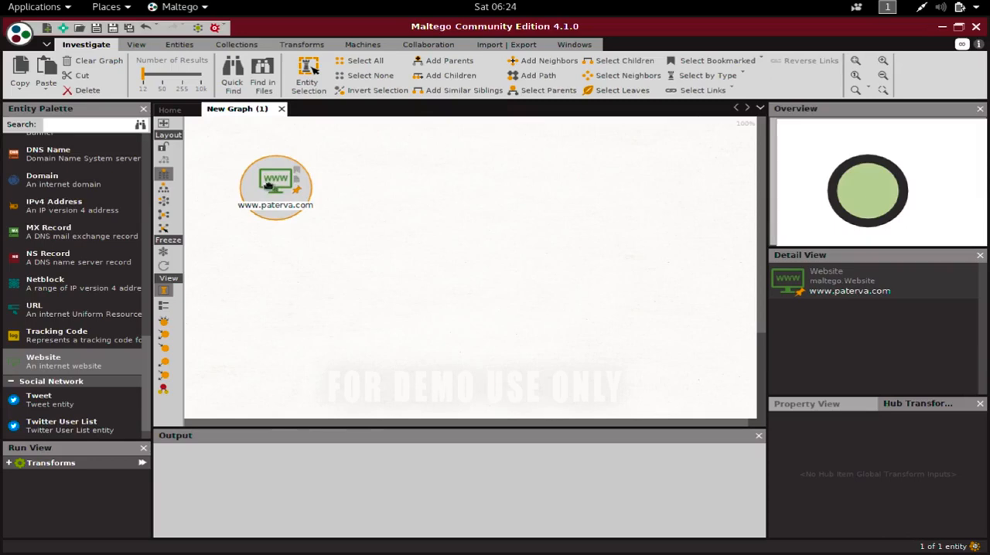
click(840, 405)
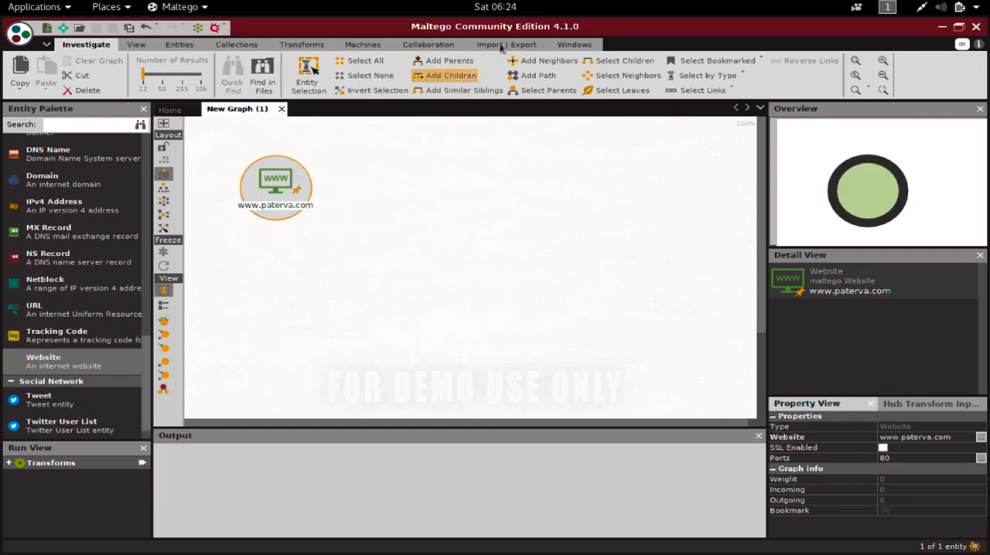
click(928, 438)
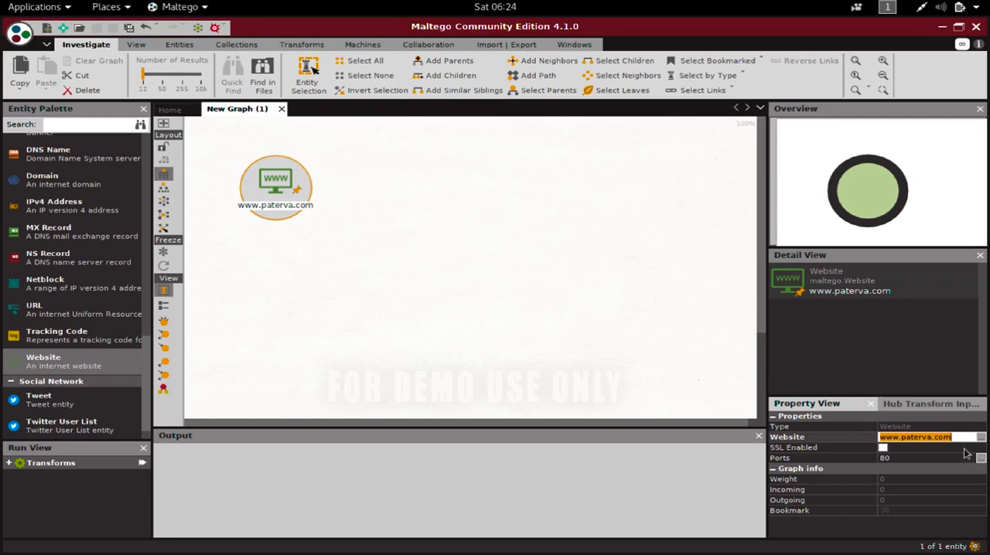
text(ww)
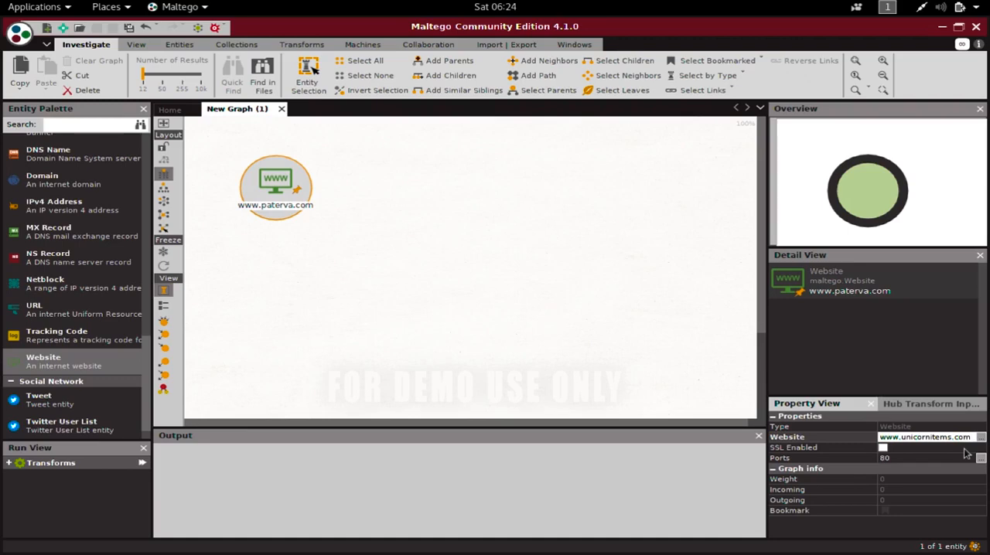
key(Return)
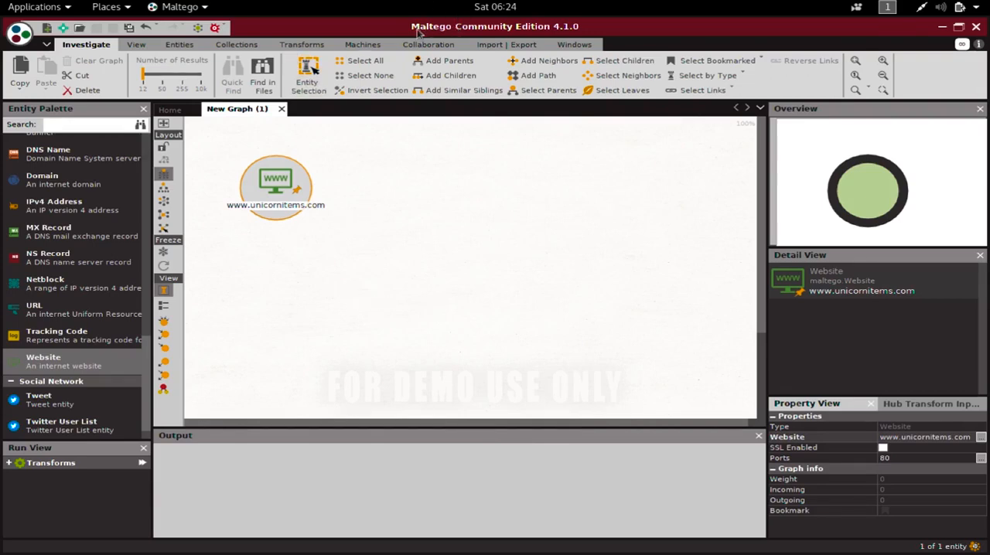
drag(274, 179, 293, 162)
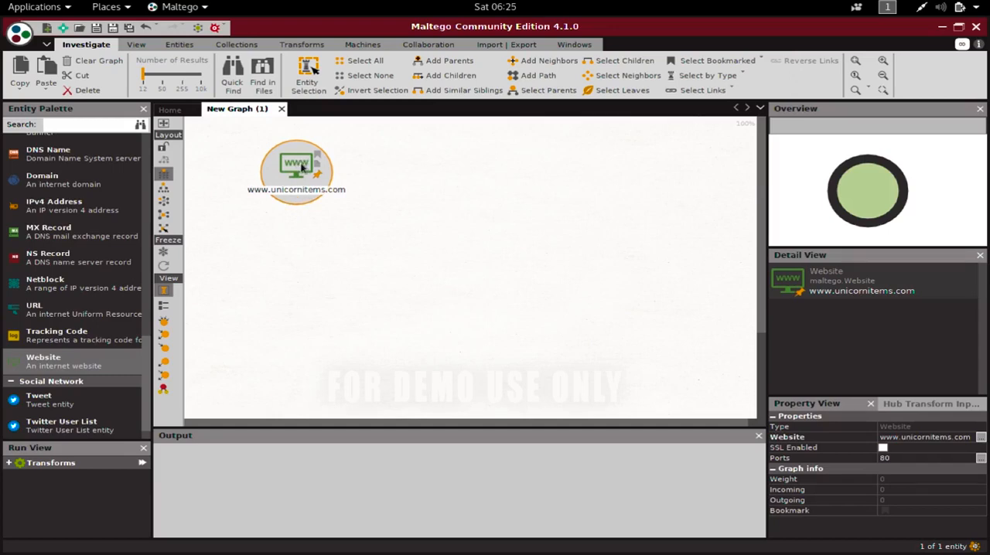
right_click(303, 167)
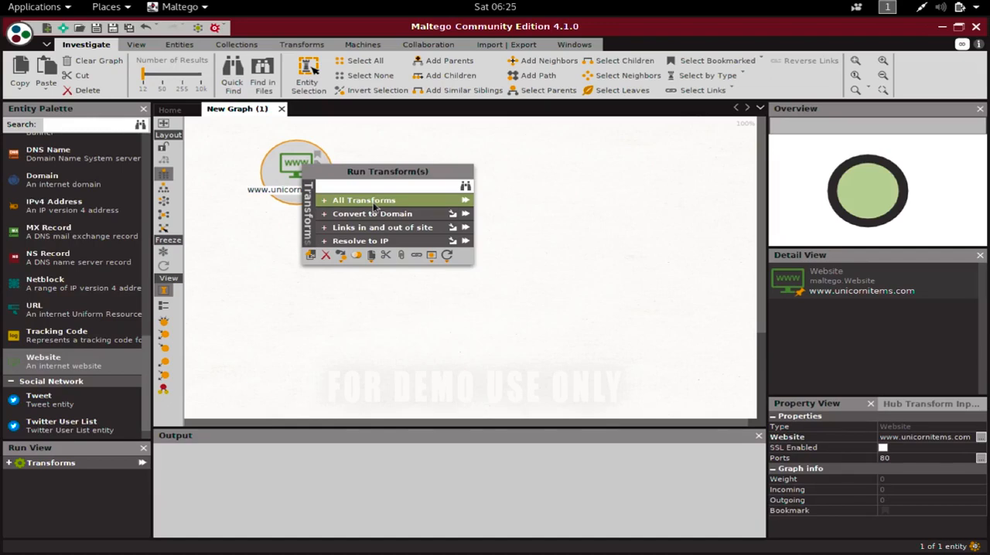
click(326, 202)
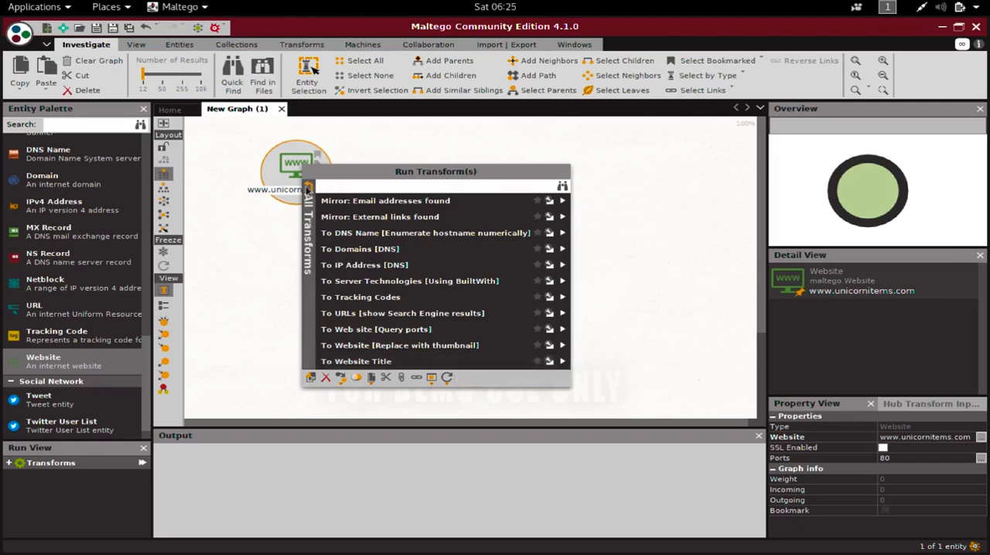
click(308, 190)
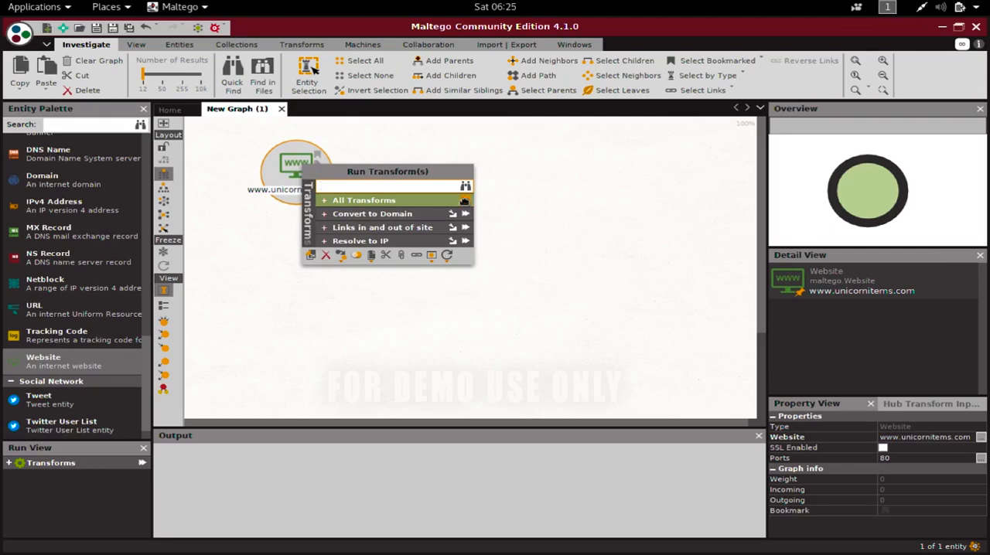
click(464, 201)
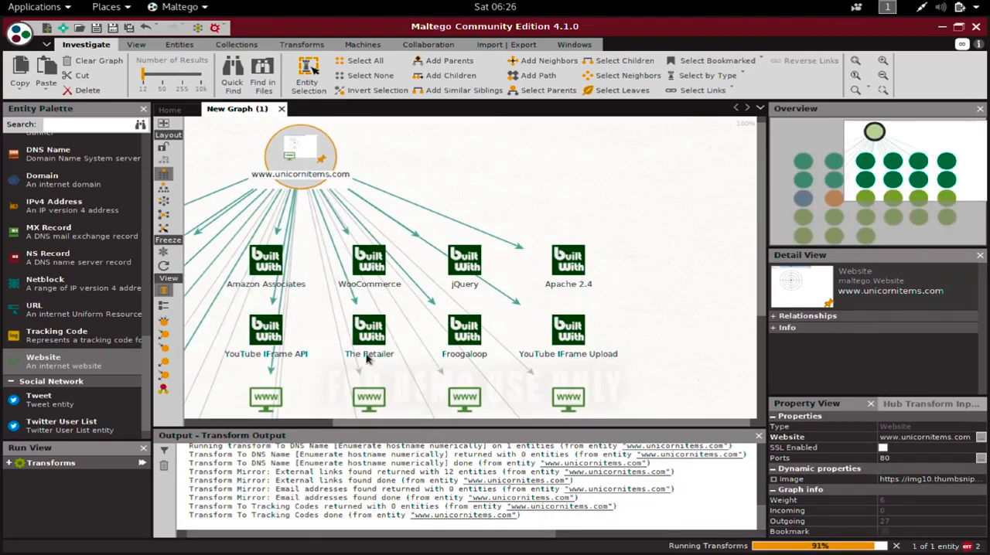
click(368, 357)
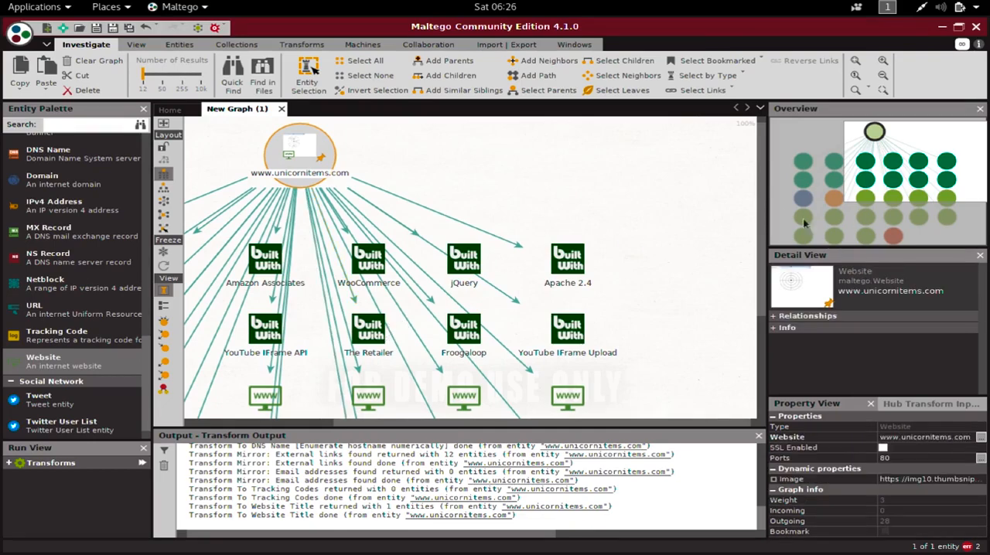
drag(937, 190, 854, 203)
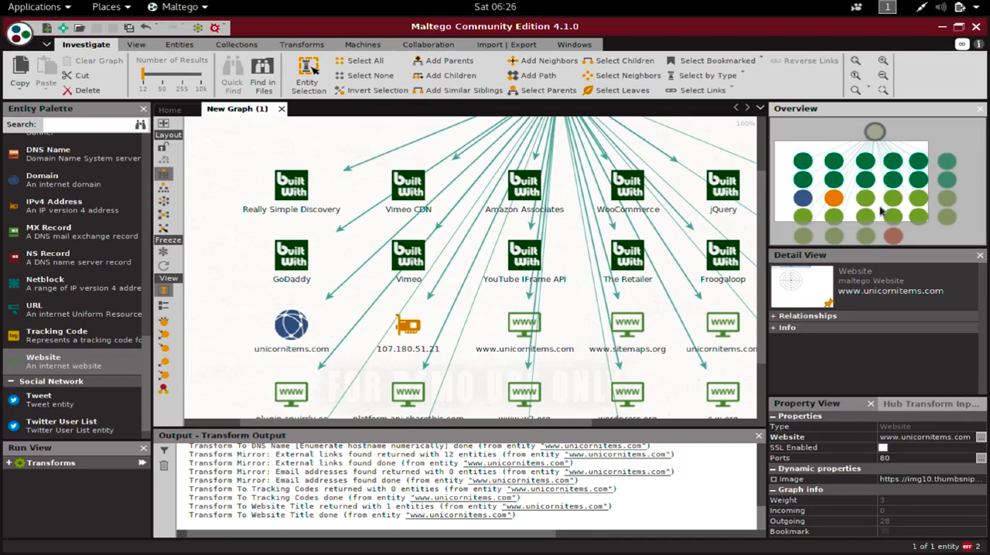
drag(874, 208, 889, 189)
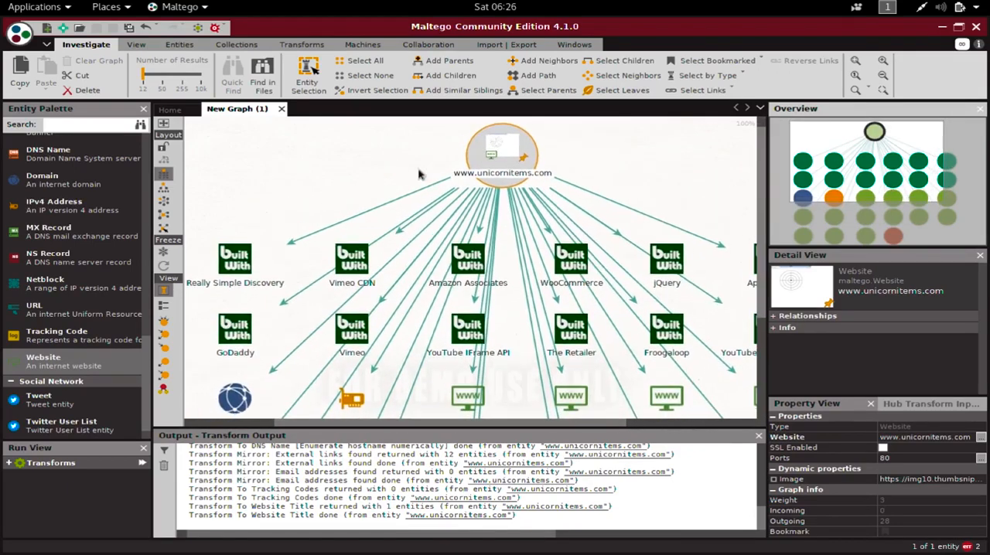
mouse_move(873, 192)
mouse_down()
mouse_move(857, 205)
mouse_move(872, 201)
mouse_up()
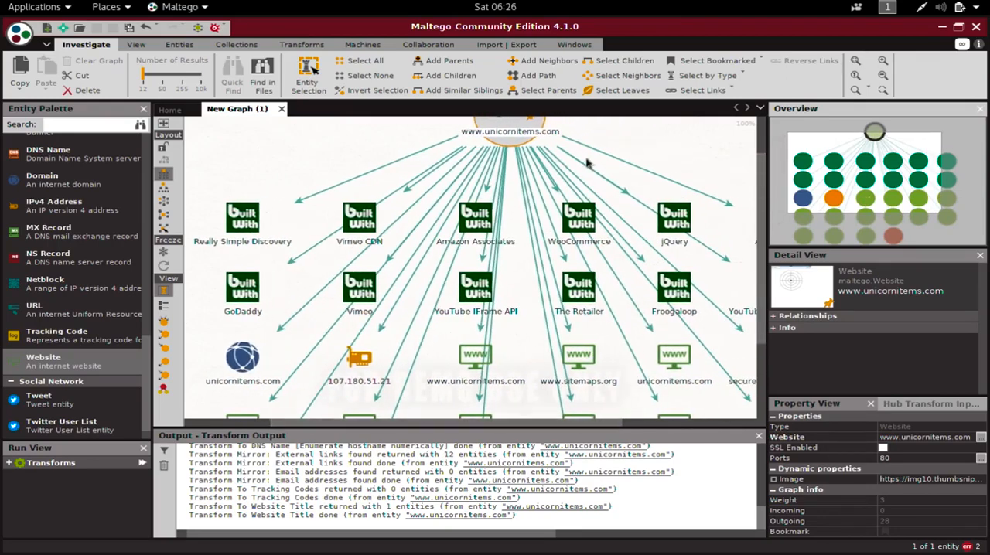
click(471, 228)
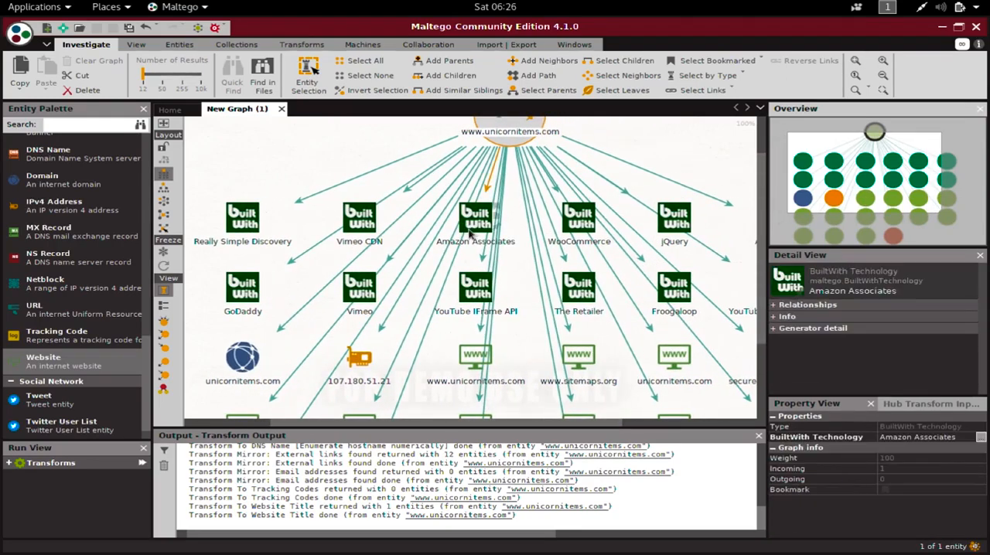
drag(884, 172, 903, 172)
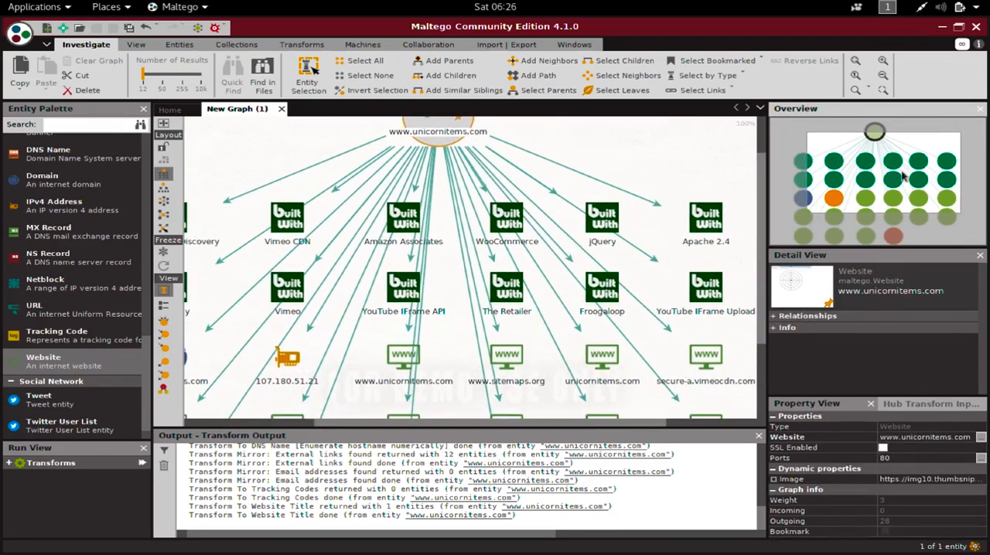
click(523, 223)
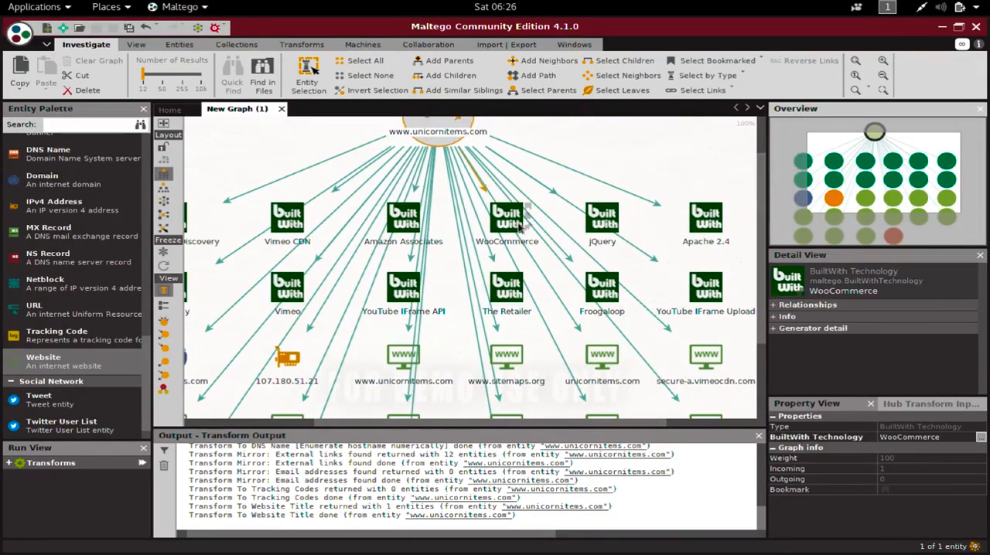
drag(923, 193, 943, 194)
click(633, 245)
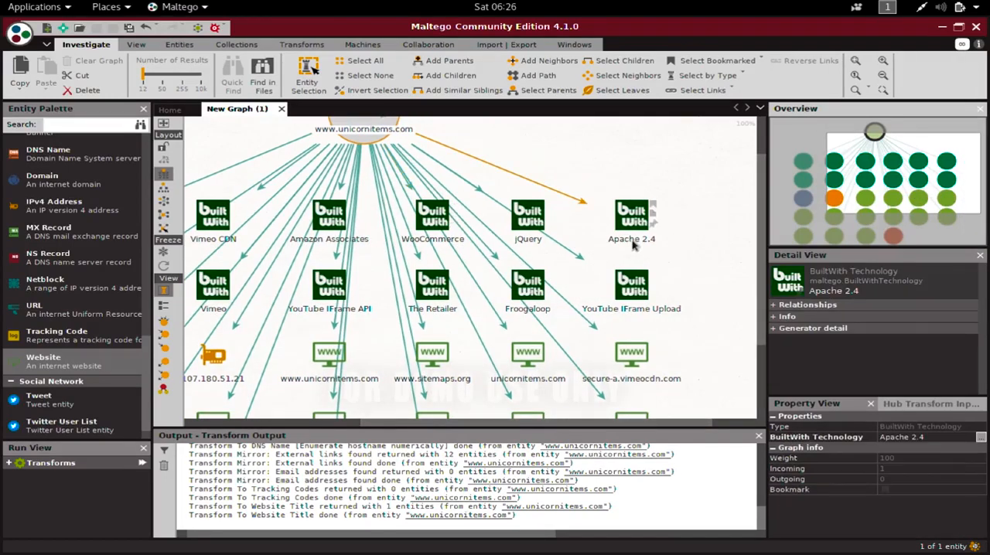
- Examine the remaining technology entities, such as Vimeo and GoDaddy, and the domain, IP address and linked website entities in the lower rows
drag(838, 211, 818, 213)
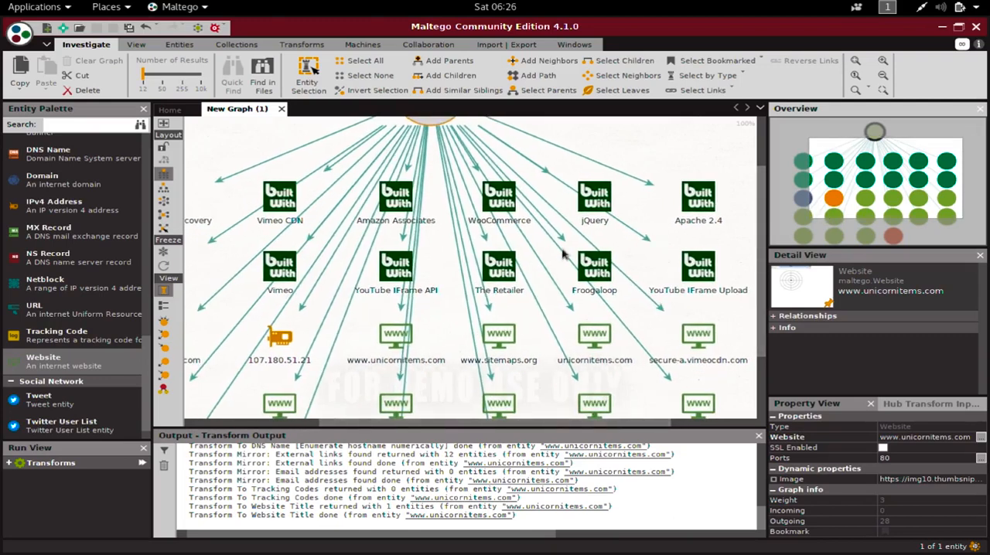
click(503, 275)
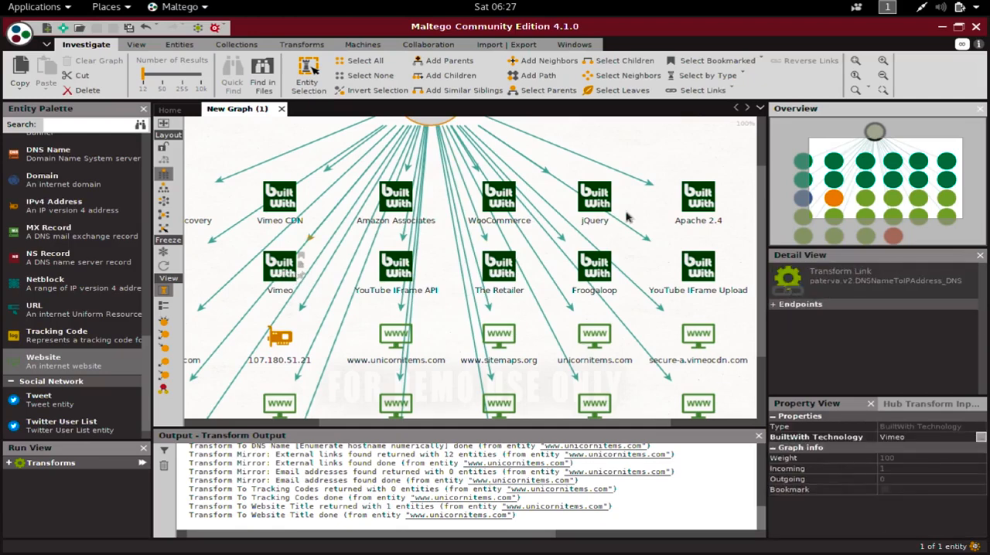
drag(893, 203, 872, 204)
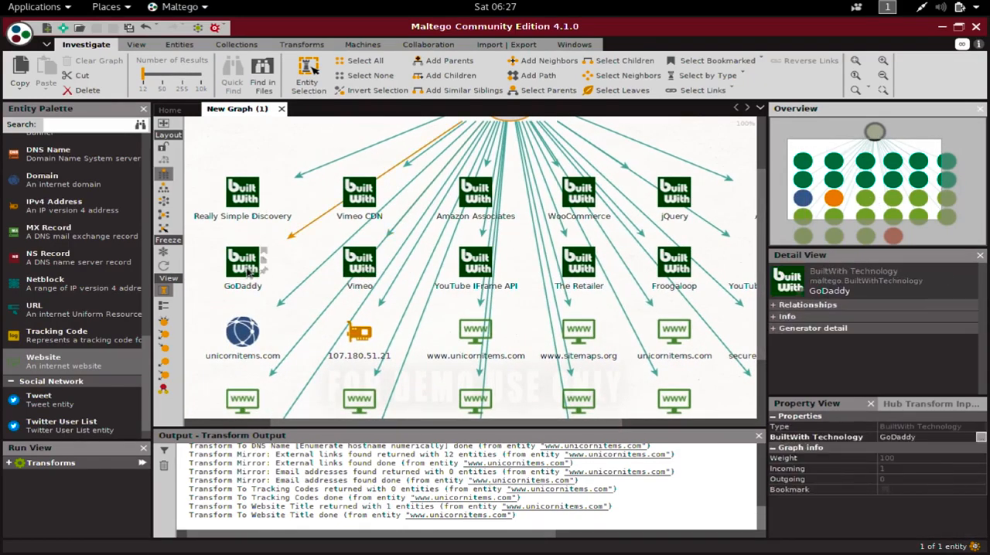
drag(857, 212, 911, 240)
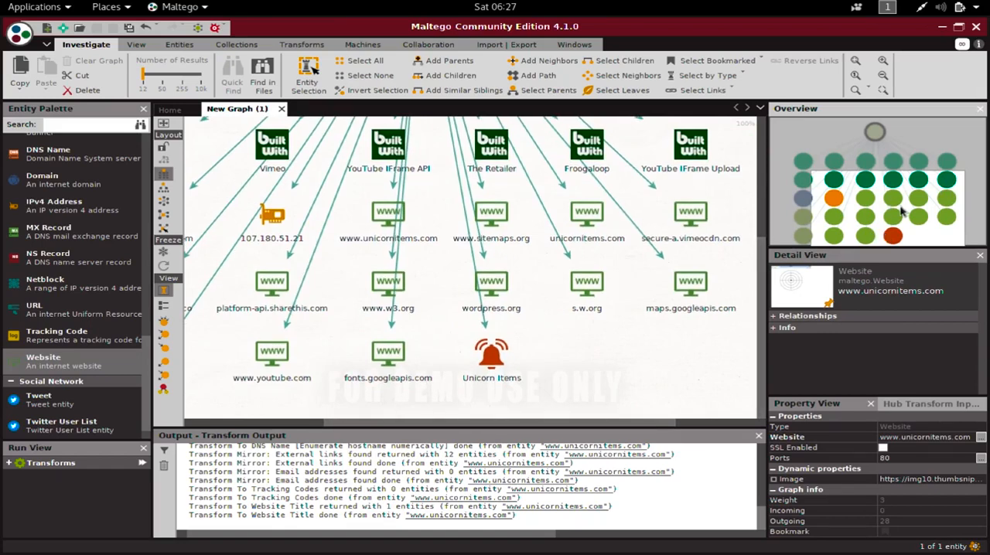
drag(905, 219, 860, 216)
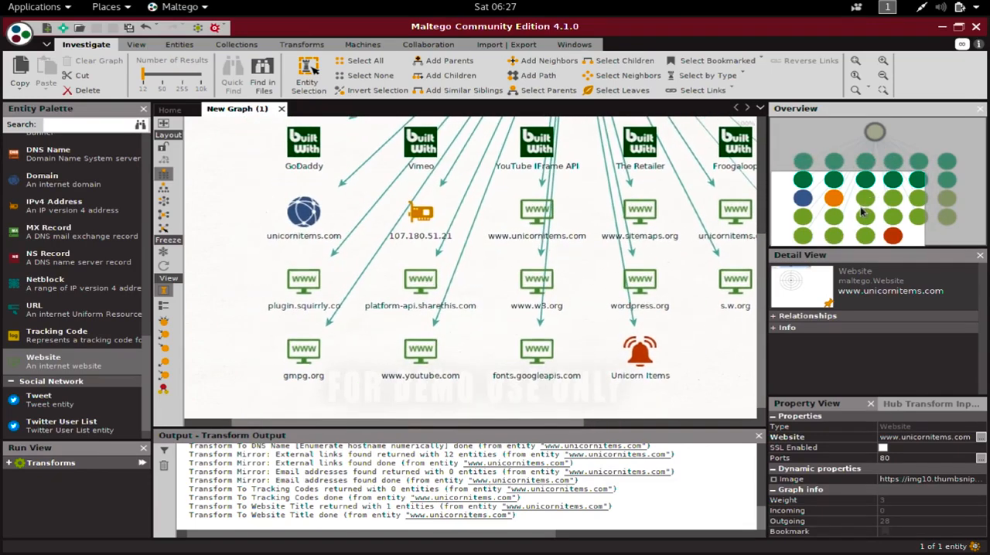
click(317, 308)
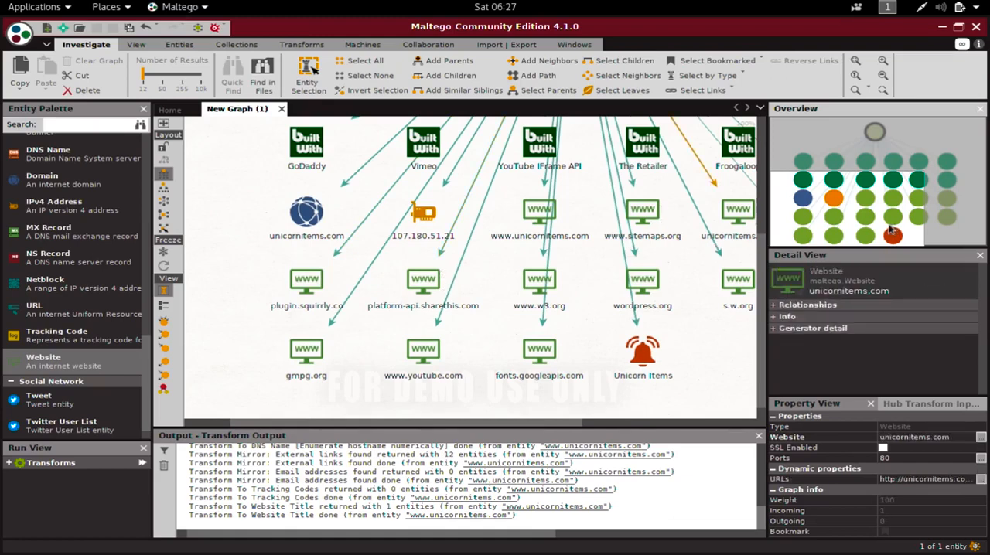
drag(895, 223, 913, 172)
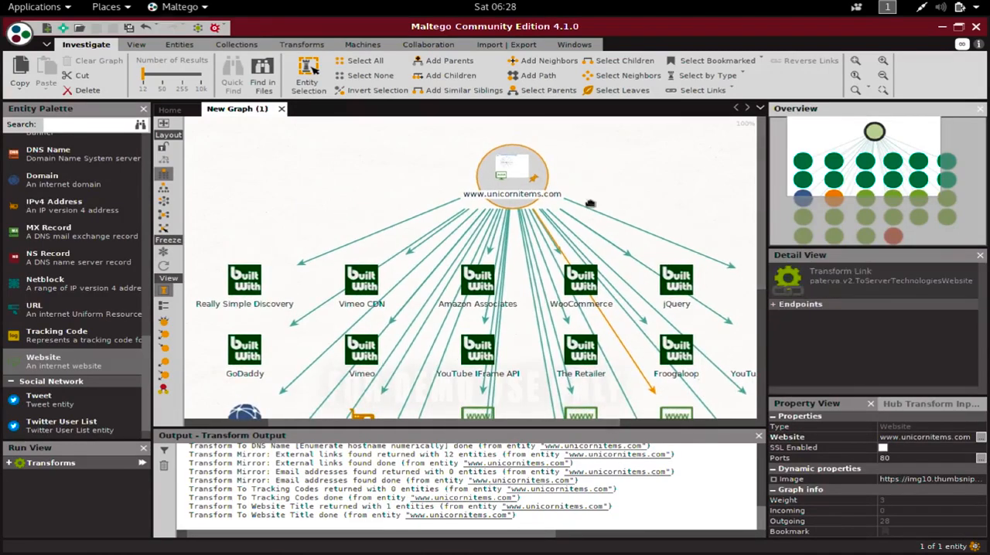
drag(901, 186, 891, 224)
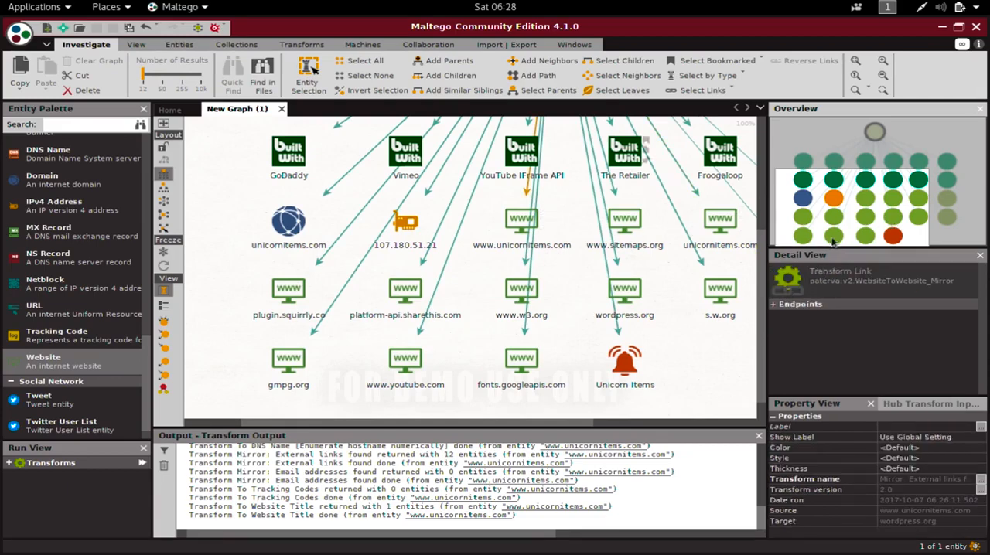
drag(861, 225, 878, 183)
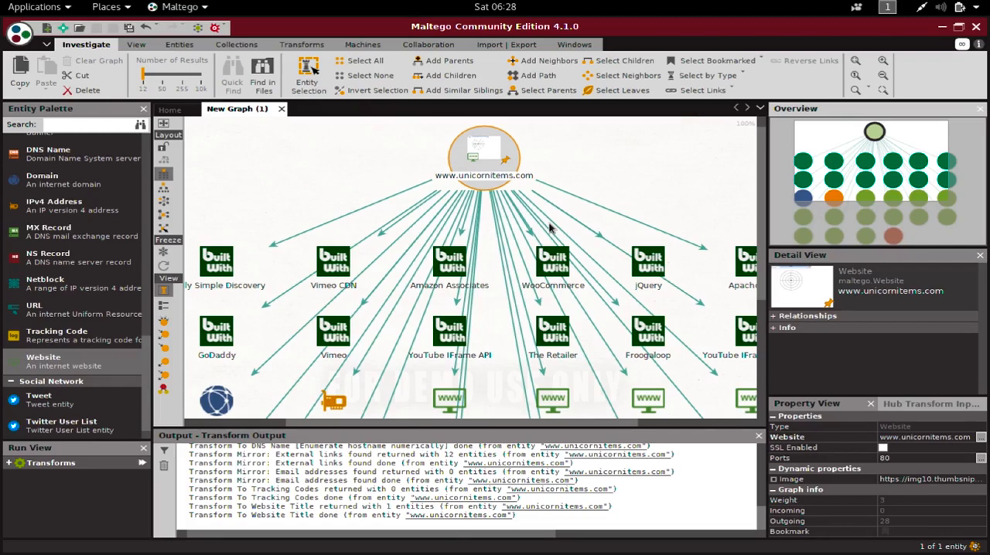
click(883, 76)
click(883, 77)
click(883, 77)
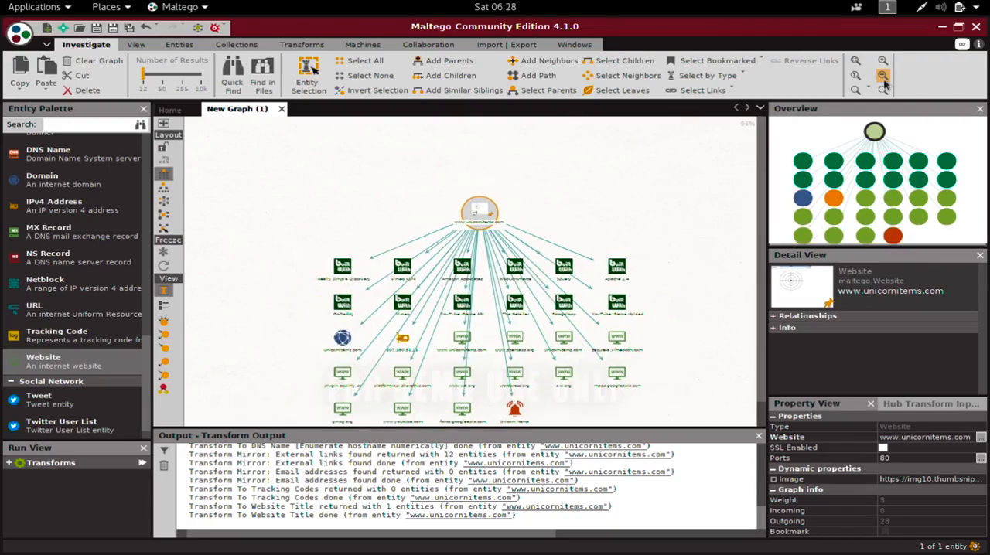